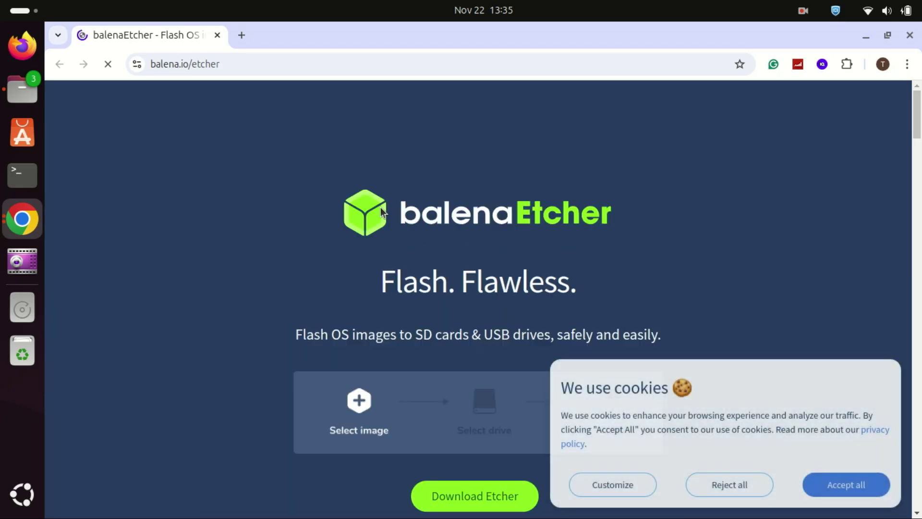
Accept balena.io cookies and download the Etcher Linux x64 (64-bit) ZIP.
left_click(844, 487)
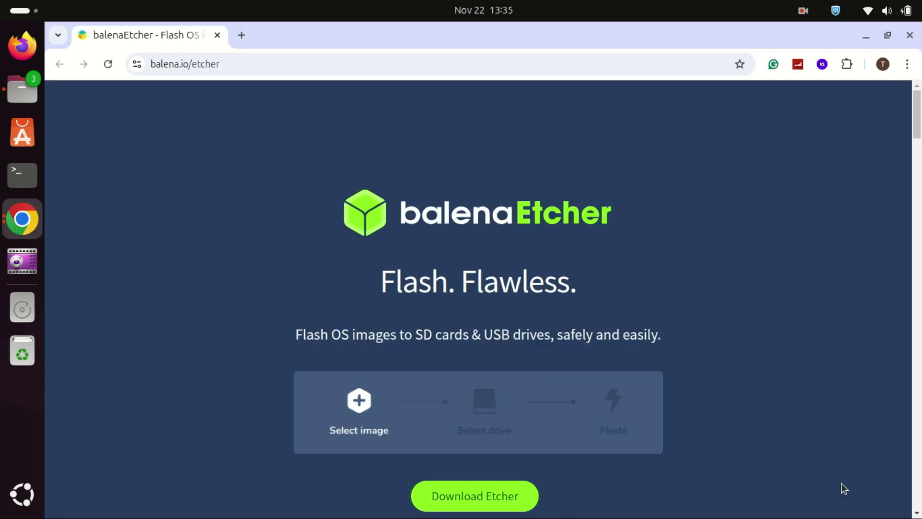
left_click(496, 503)
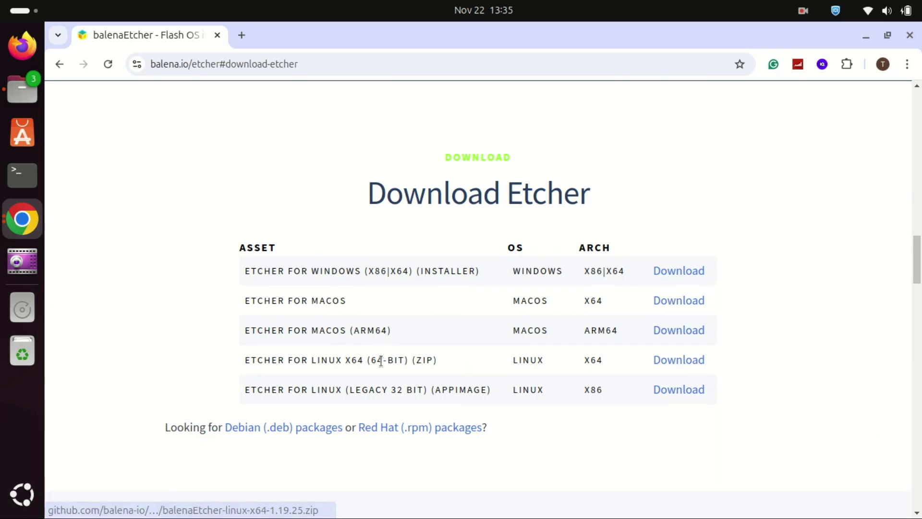
left_click_drag(247, 360, 455, 367)
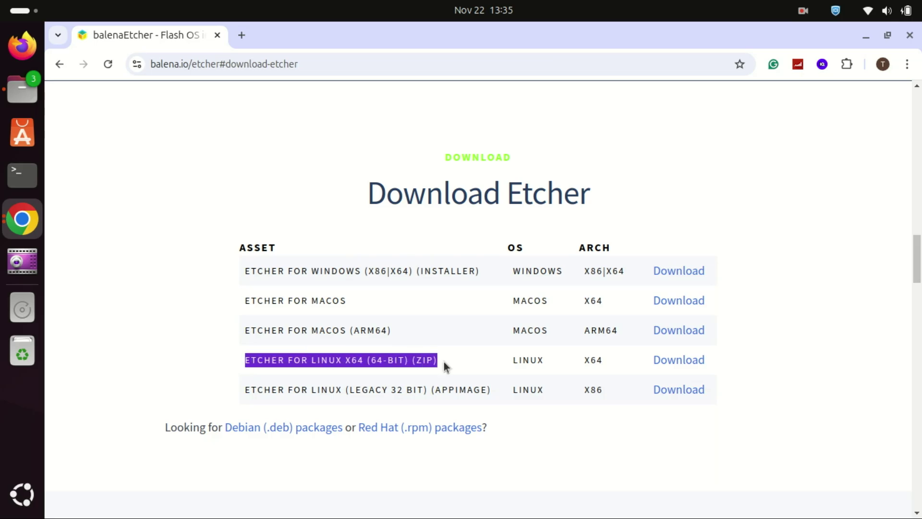
left_click(710, 361)
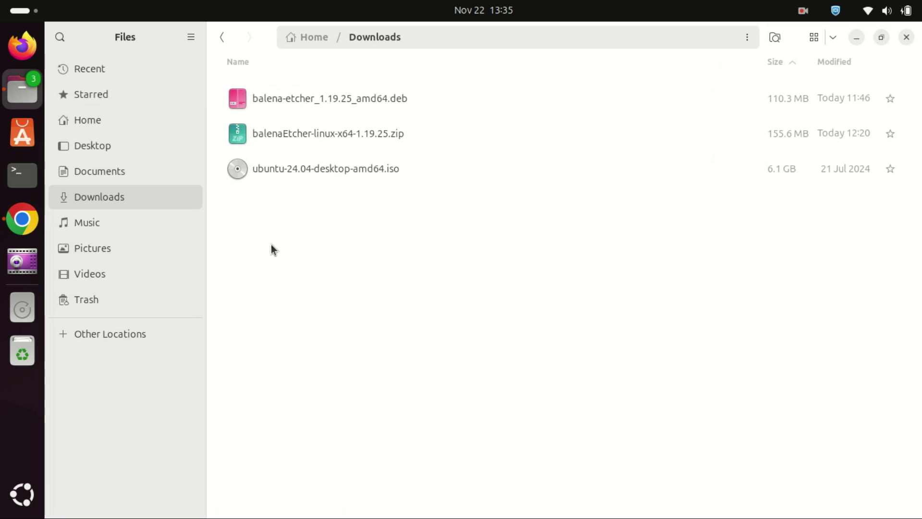
Extract balenaEtcher-linux-x64-1.19.25.zip and run balena-etcher from its balenaEtcher-linux-x64 subfolder.
right_click(334, 144)
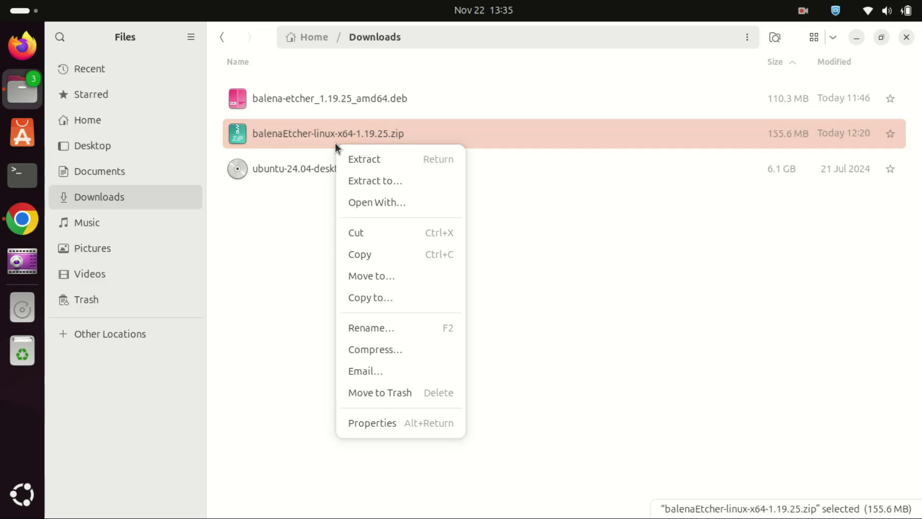
left_click(367, 161)
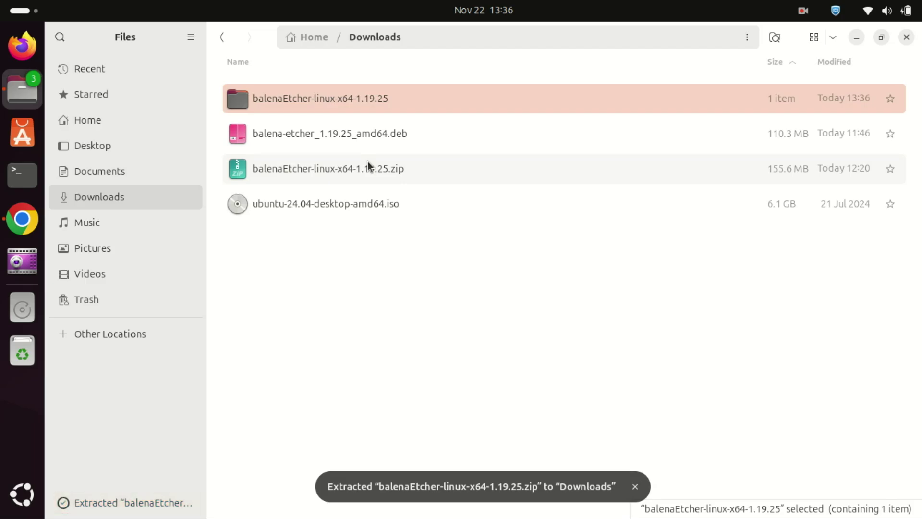
double_click(393, 99)
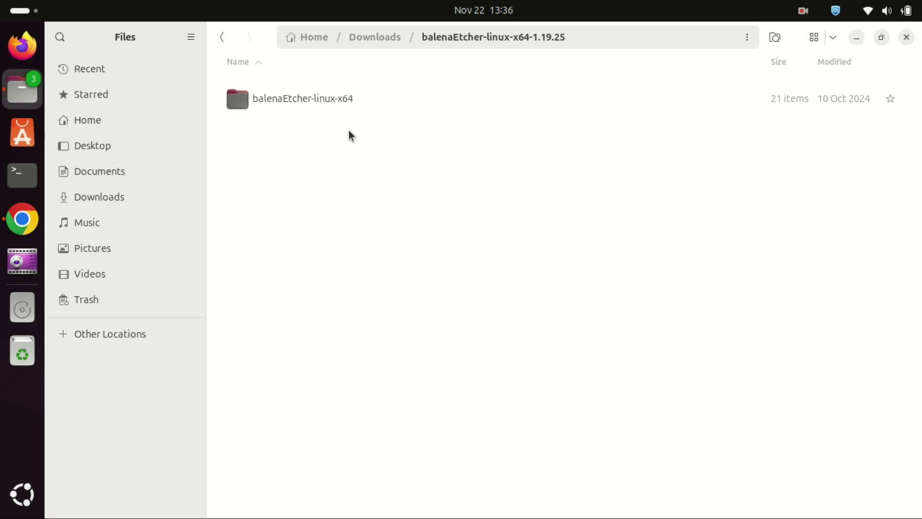
double_click(339, 101)
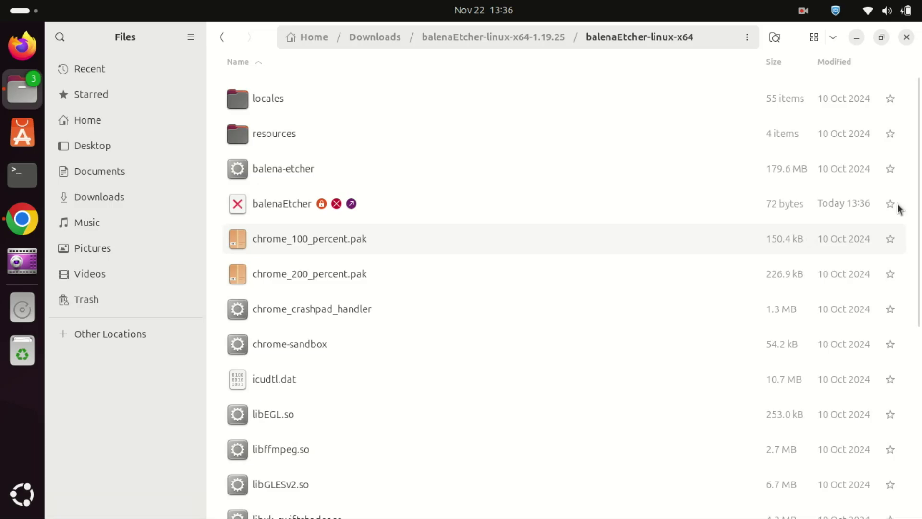
mouse_move(917, 156)
left_mouse_down()
mouse_move(919, 354)
mouse_move(919, 166)
left_mouse_up()
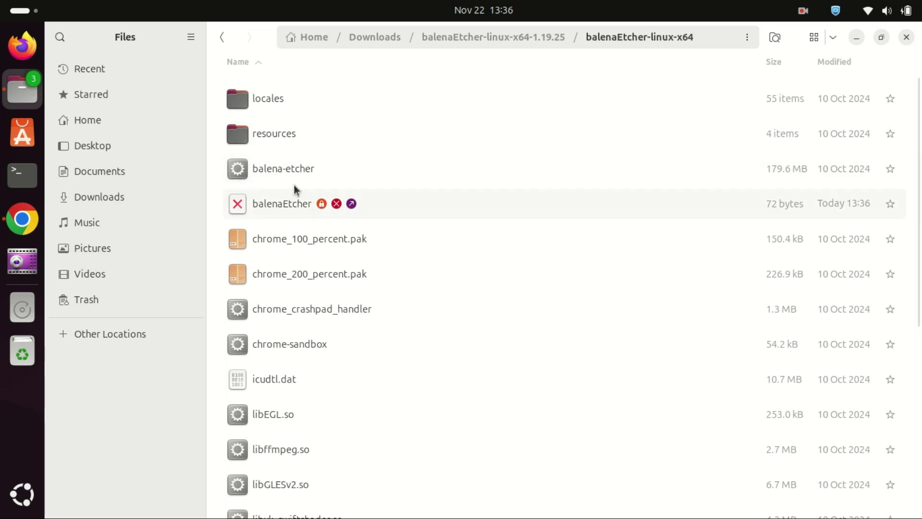
left_click(319, 168)
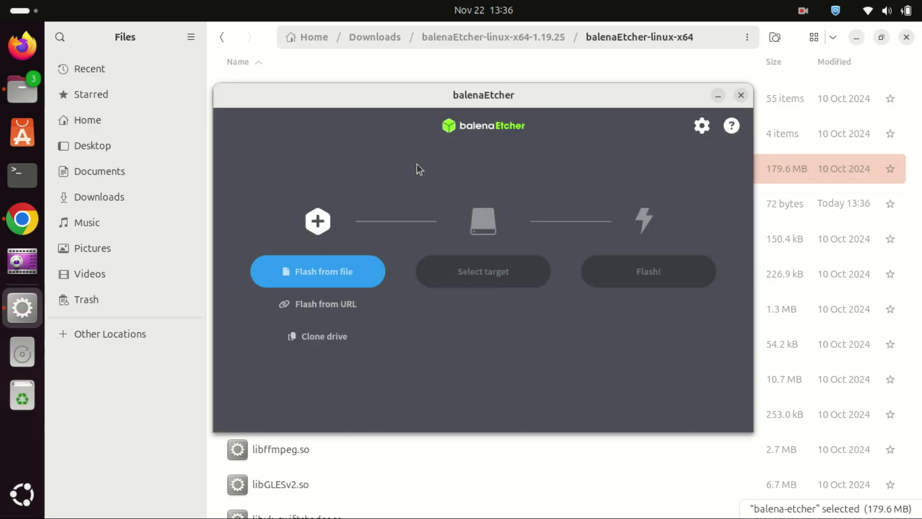
Minimize Files and pick the Ubuntu 24.04 desktop ISO from Downloads as the source.
left_click(858, 39)
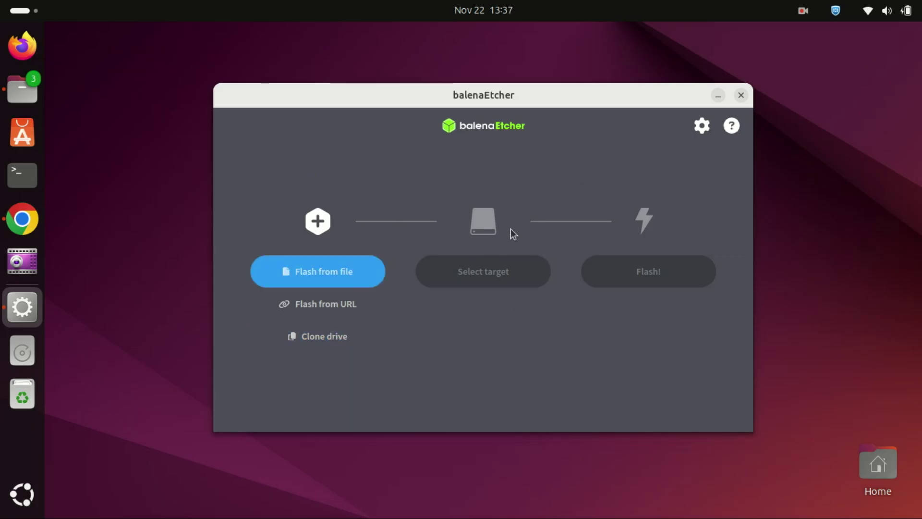
left_click(350, 275)
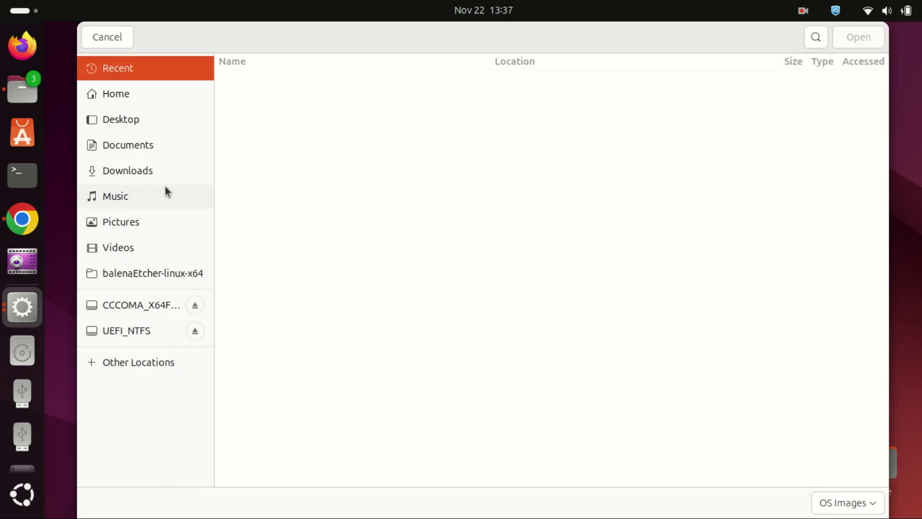
left_click(143, 170)
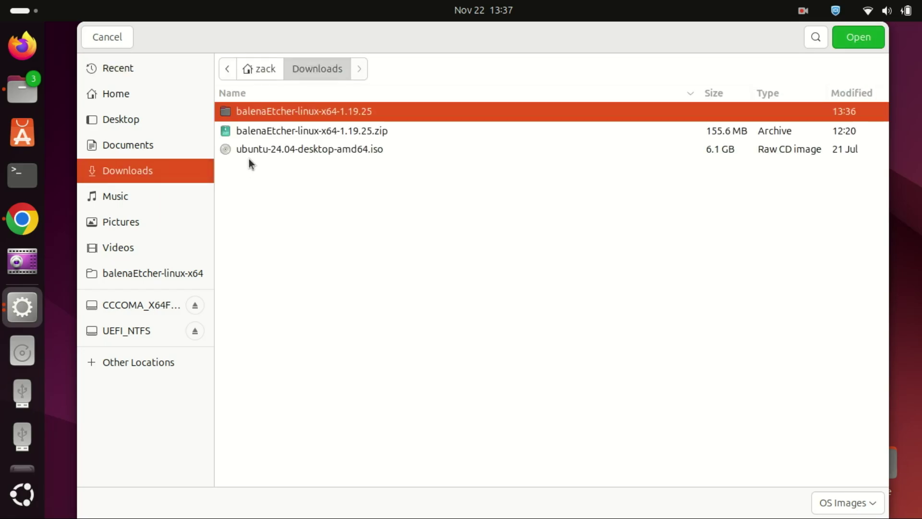
double_click(250, 149)
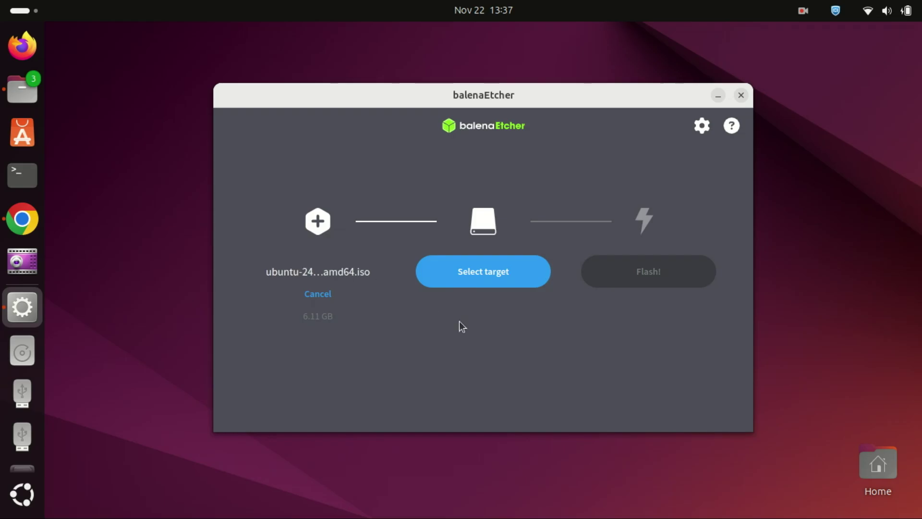
Select the 15.7 GB flash drive as the target, then close balenaEtcher.
left_click(479, 277)
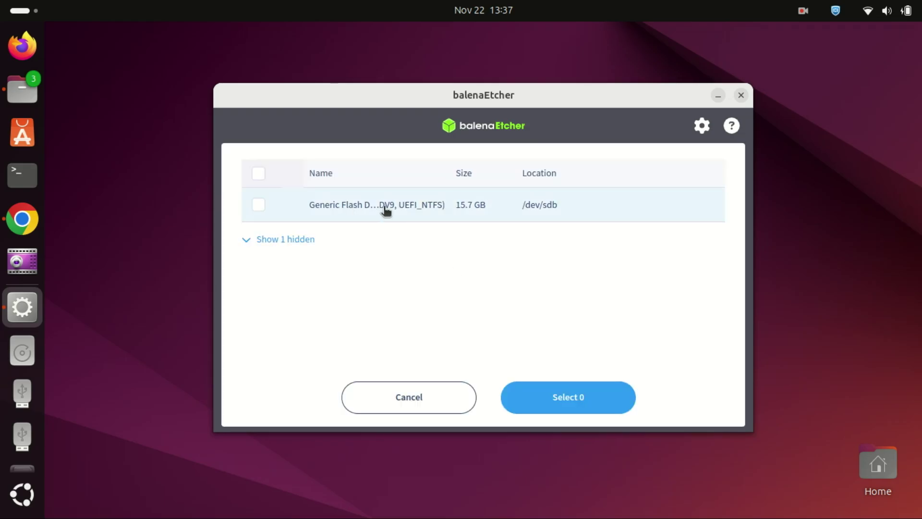
left_click(415, 212)
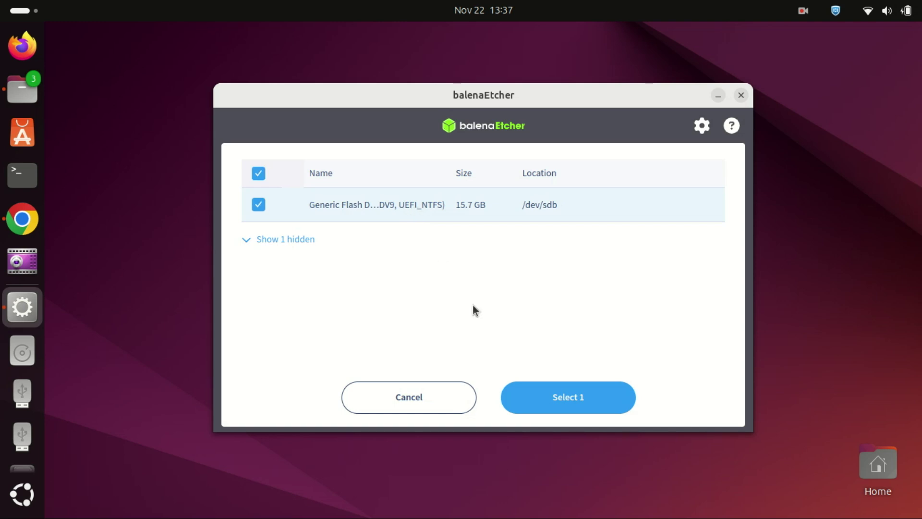
left_click(566, 399)
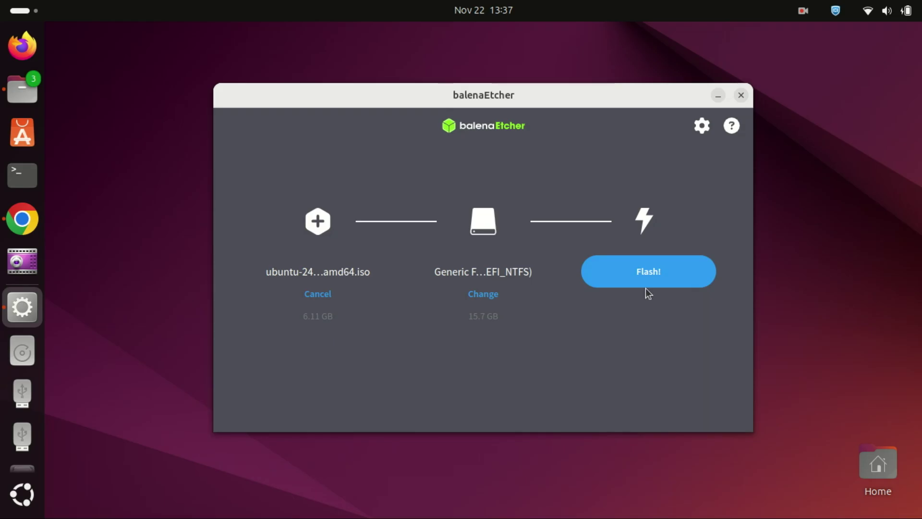
left_click(741, 95)
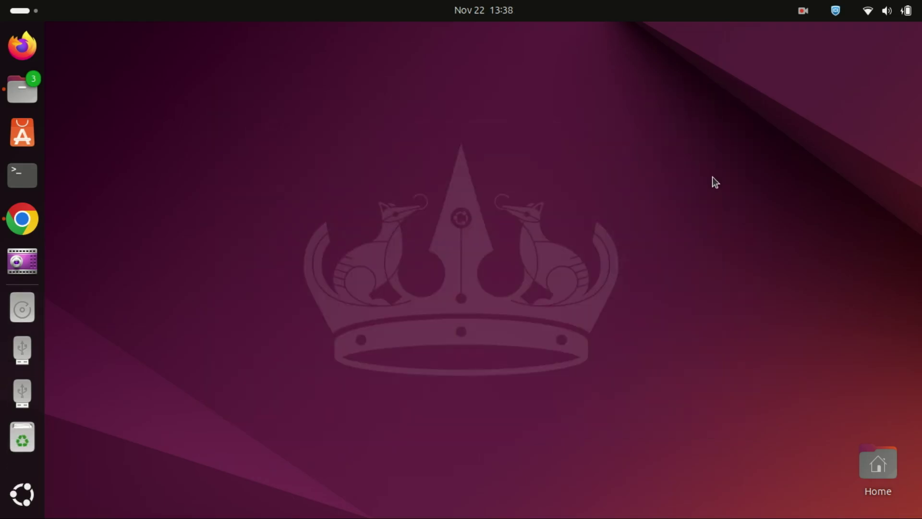
In a maximized terminal, run the pasted curl command to download the balena-etcher 1.19.25 .deb.
key("ctrl+alt+t")
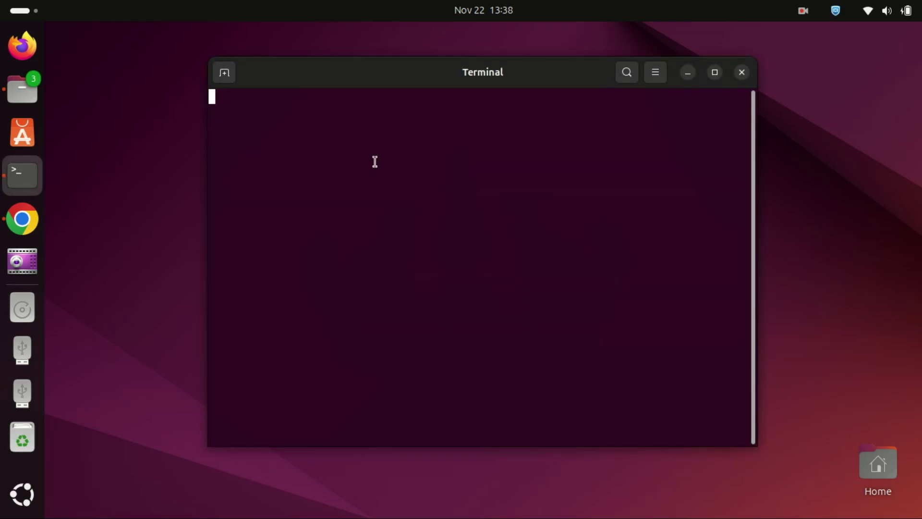
left_click(714, 72)
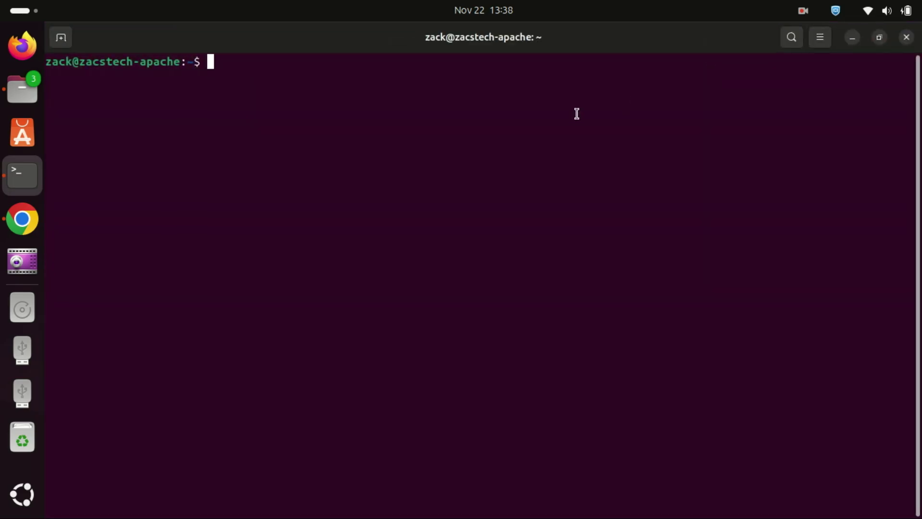
right_click(375, 101)
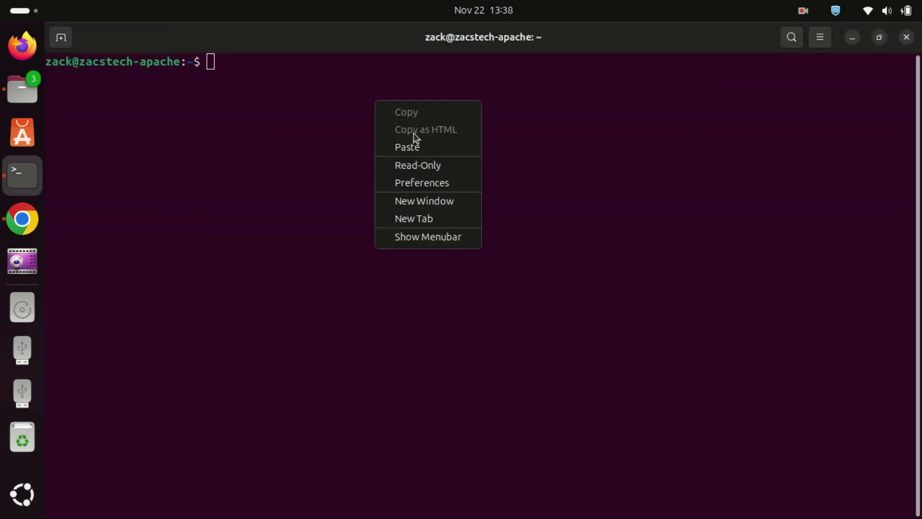
left_click(410, 147)
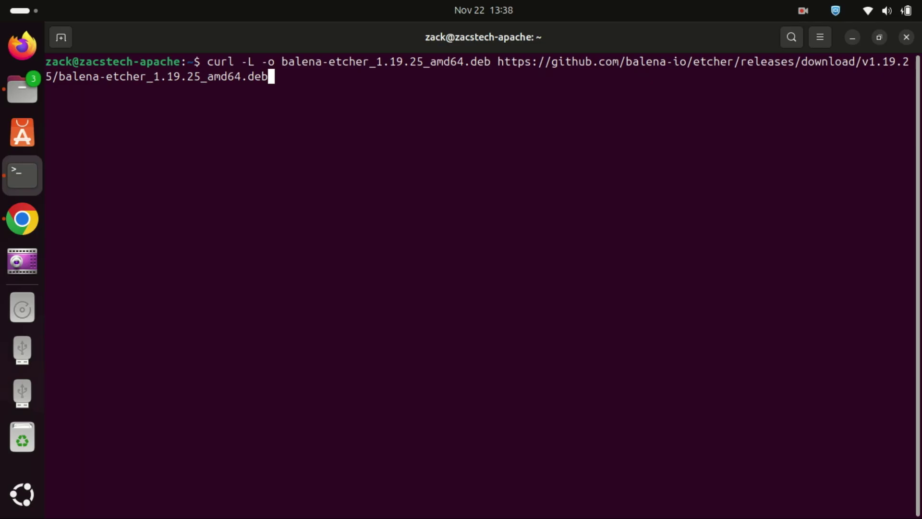
key("Return")
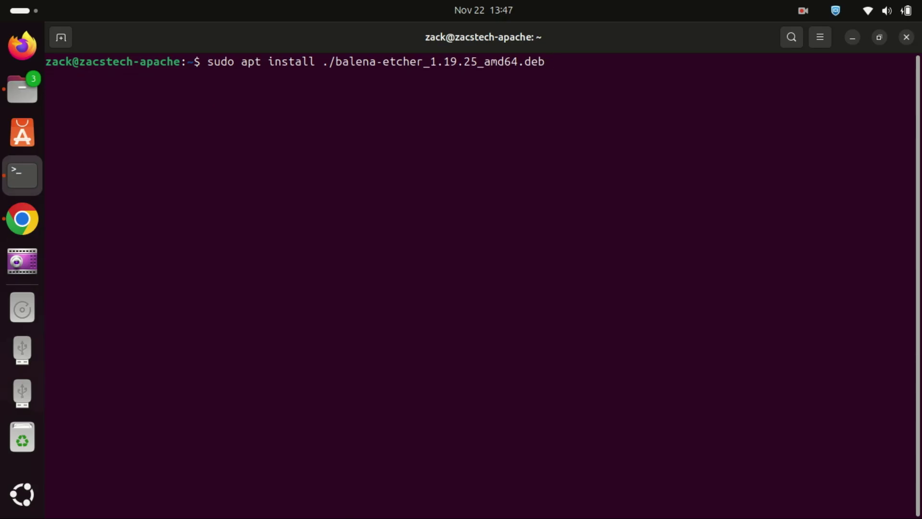
Install ./balena-etcher_1.19.25_amd64.deb with sudo apt install, answer y, and clear the screen.
key("Return")
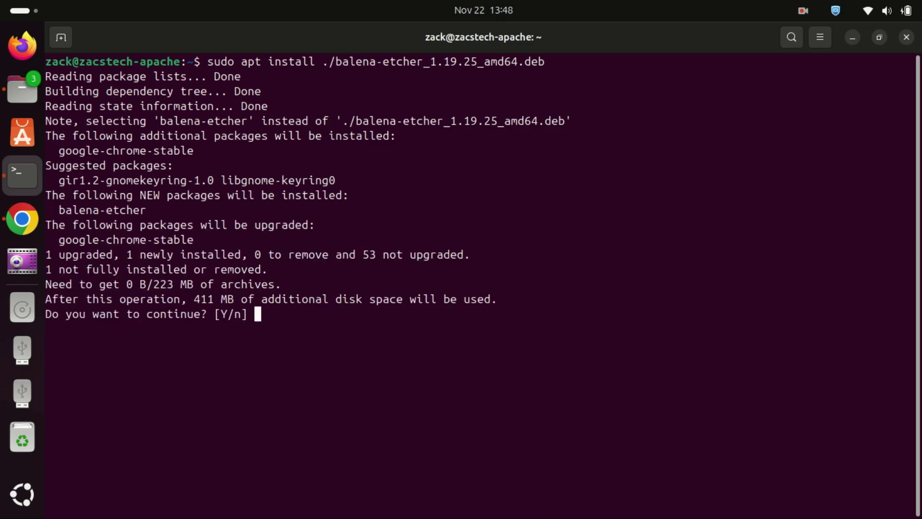
type("y")
key("Return")
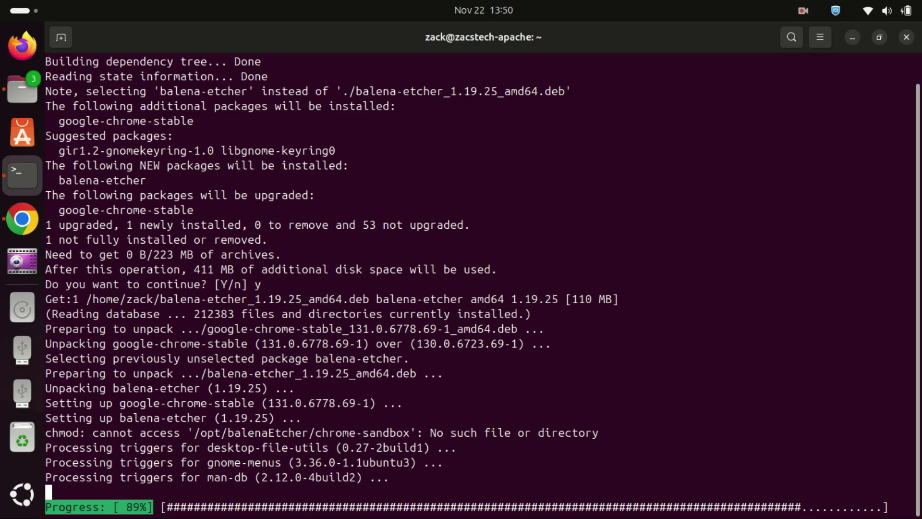
type("clear")
key("Return")
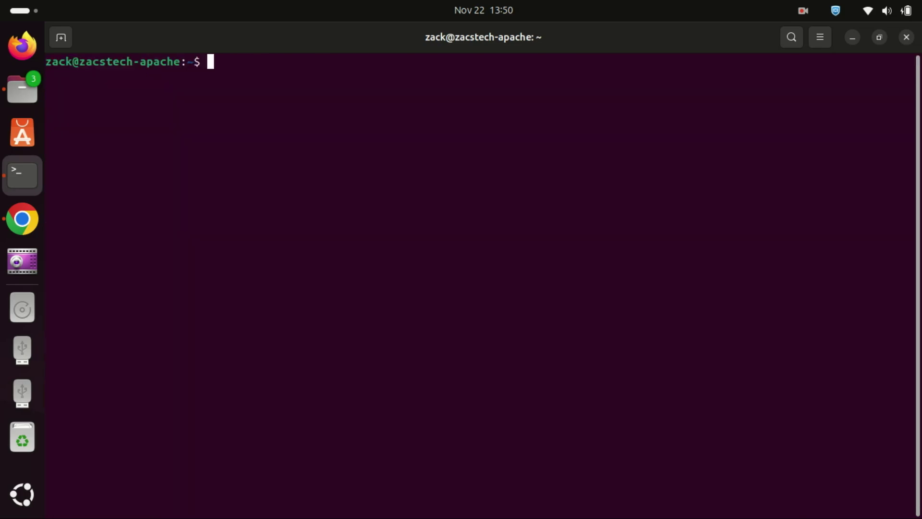
Close the terminal and launch balenaEtcher by searching 'ba' in Show Apps.
key("ctrl+d")
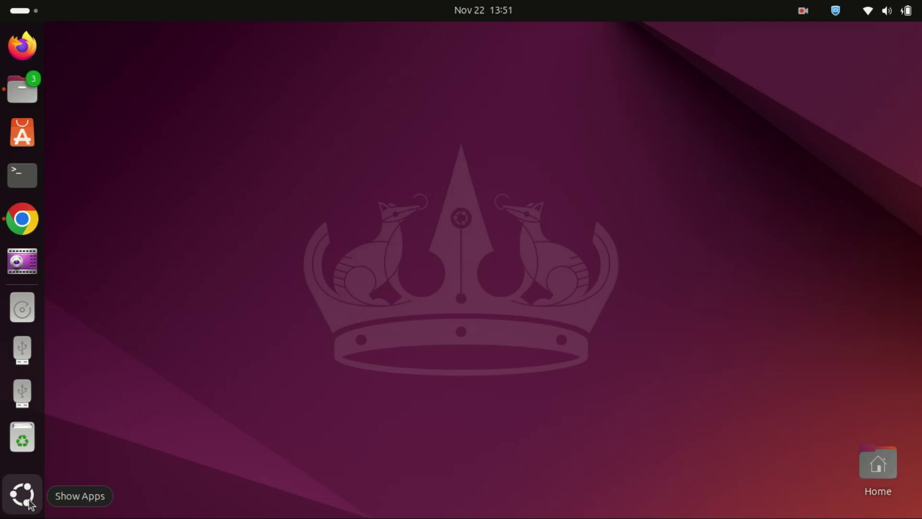
left_click(29, 500)
left_click(434, 47)
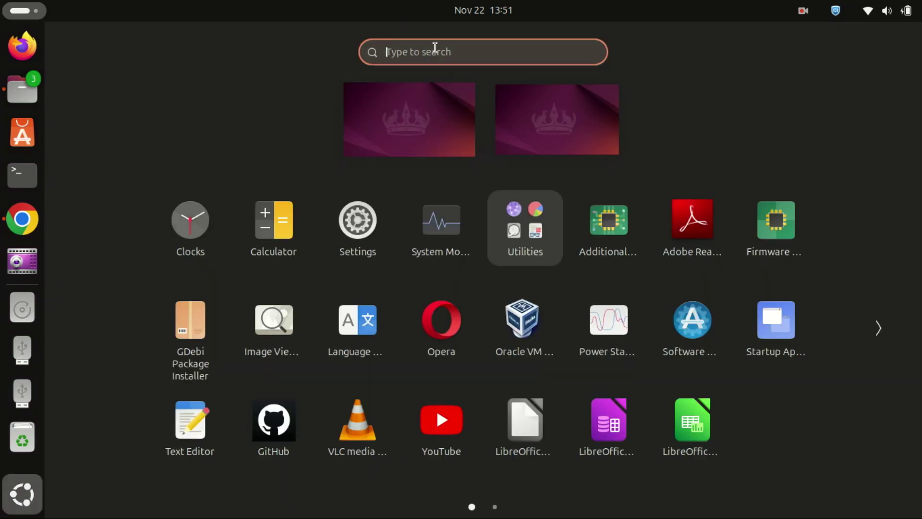
type("ba")
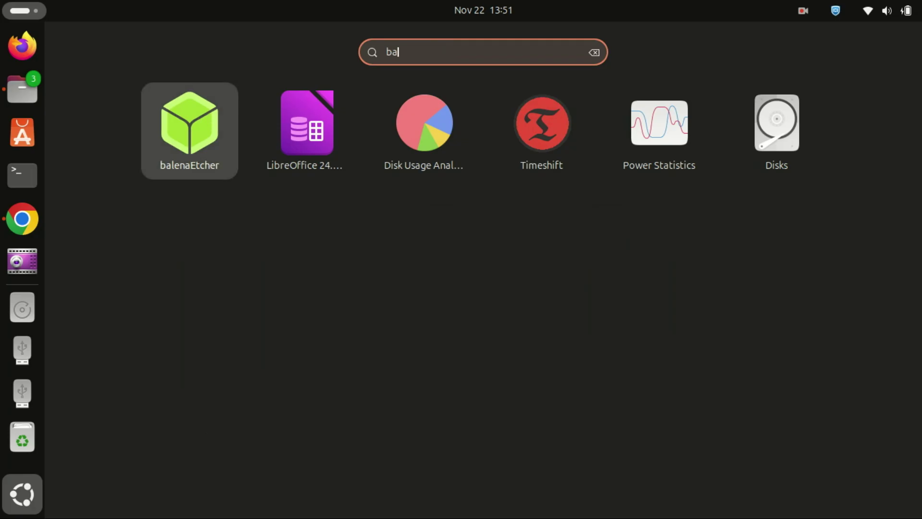
left_click(209, 119)
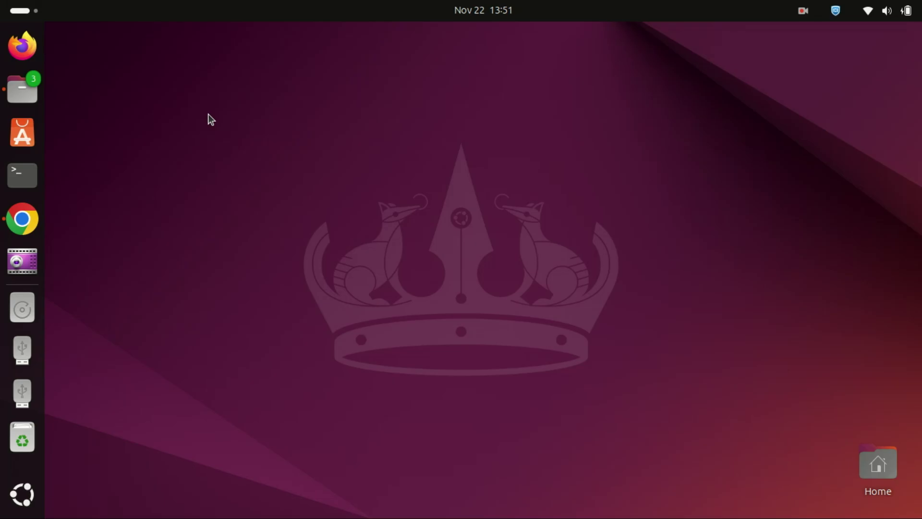